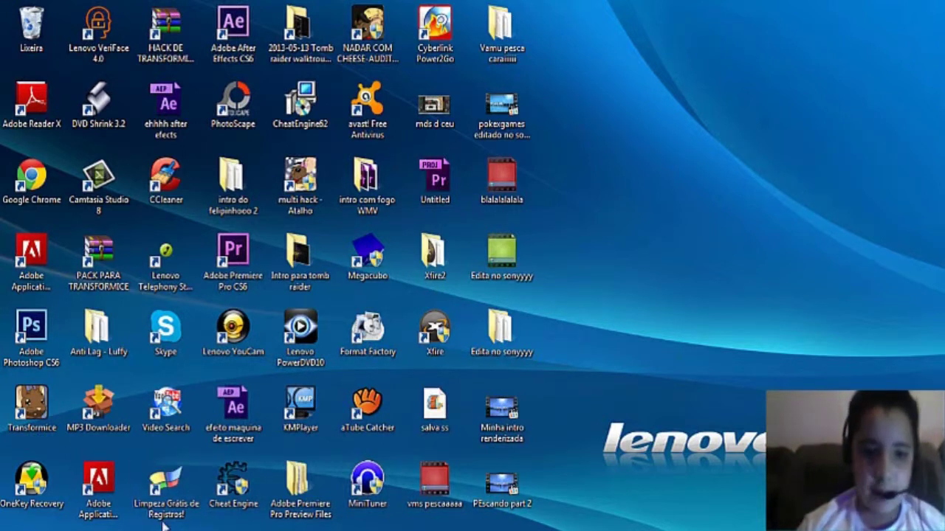
Switch to Chrome and review the upload progress and details of the YouTube video "vamos pescar ? POKEXGAMES part2".
click(140, 458)
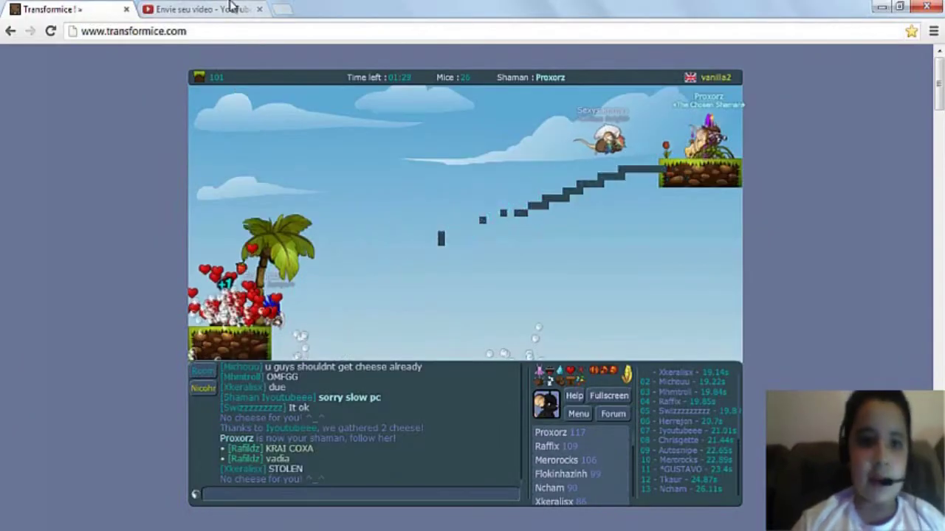
click(203, 9)
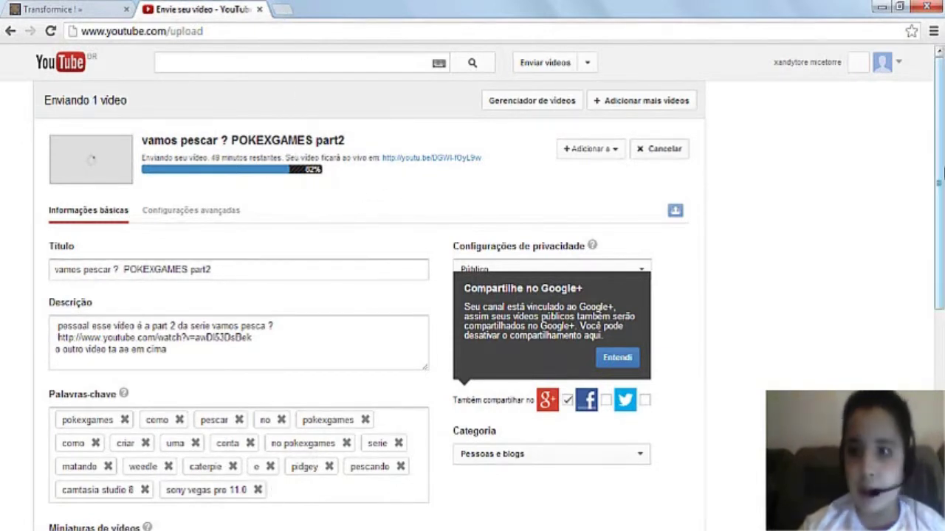
scroll(942, 171, down, 1)
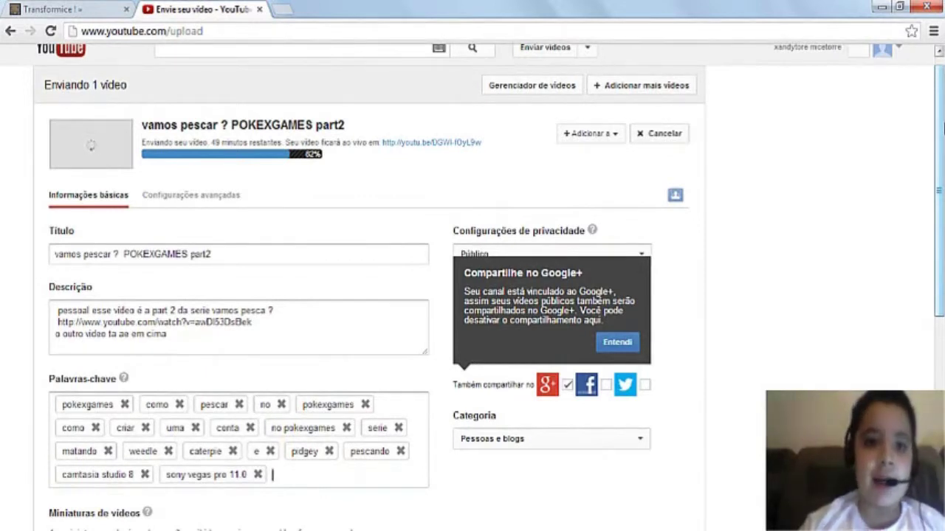
drag(942, 130, 941, 140)
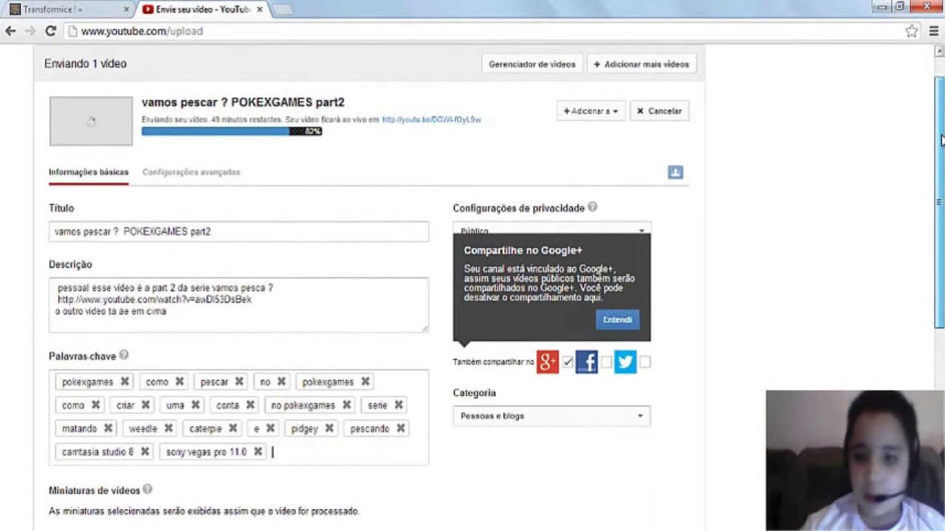
drag(942, 140, 942, 104)
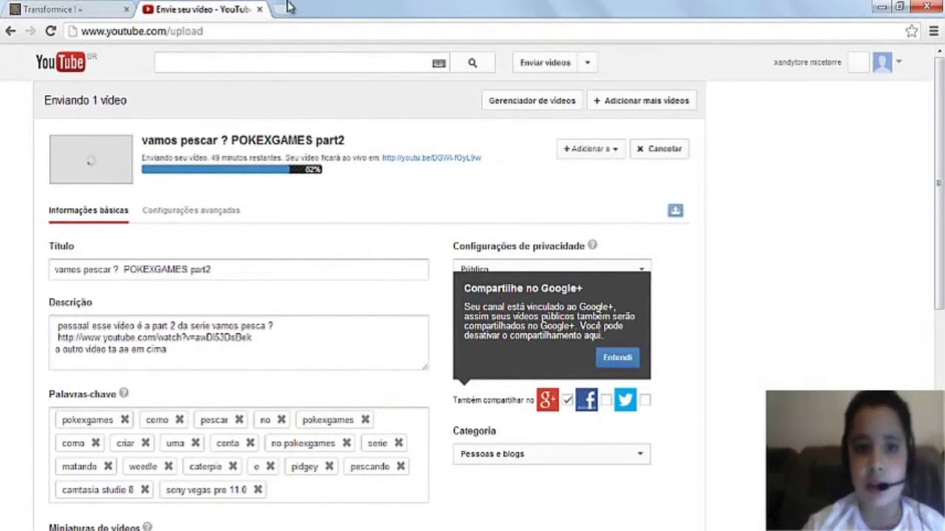
Close the Transformice page and open baixaki.com.br in a new tab.
click(126, 9)
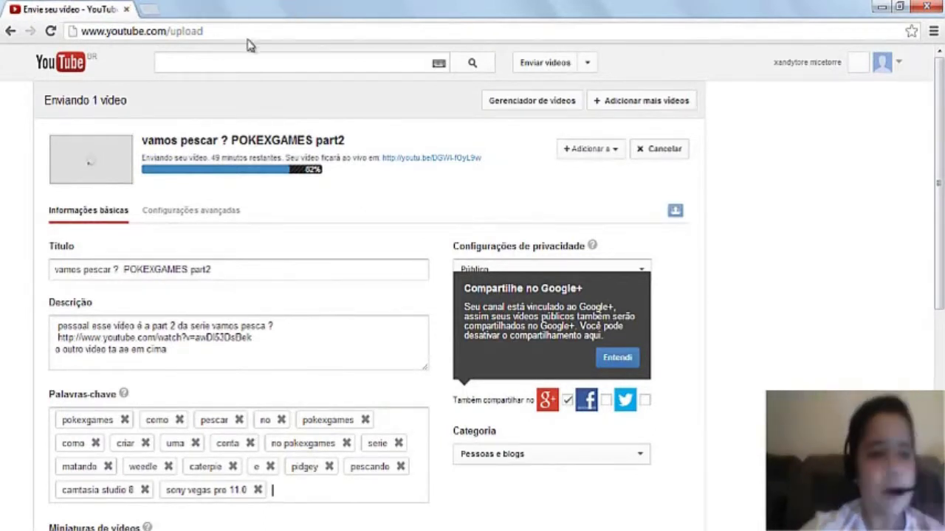
click(152, 9)
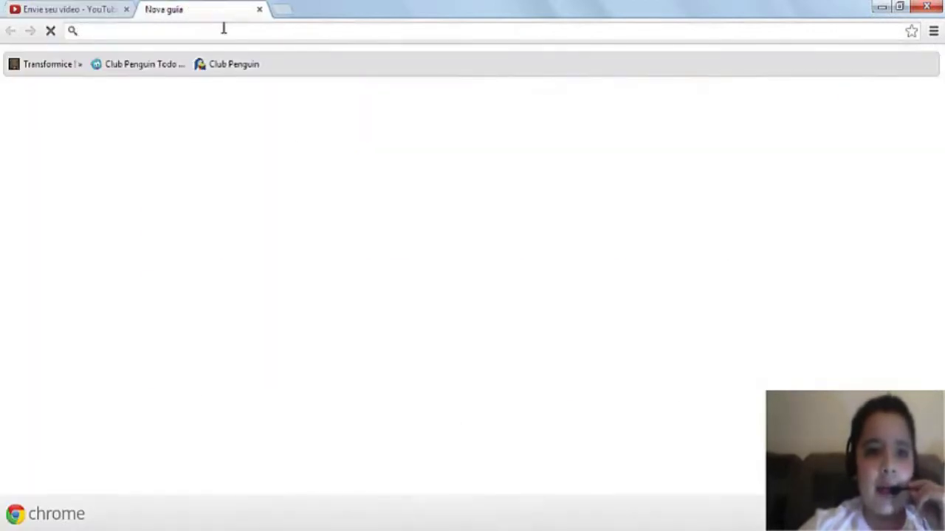
text(baixaki.com.br)
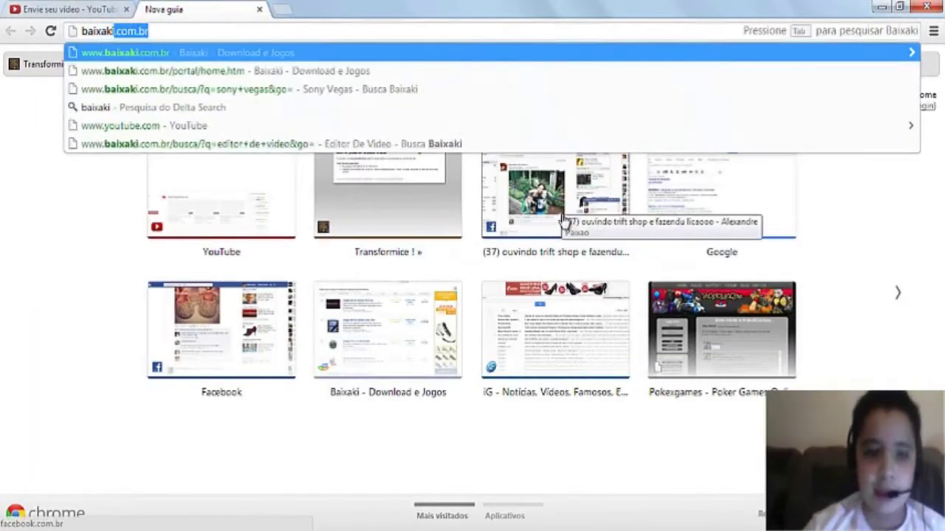
key(Return)
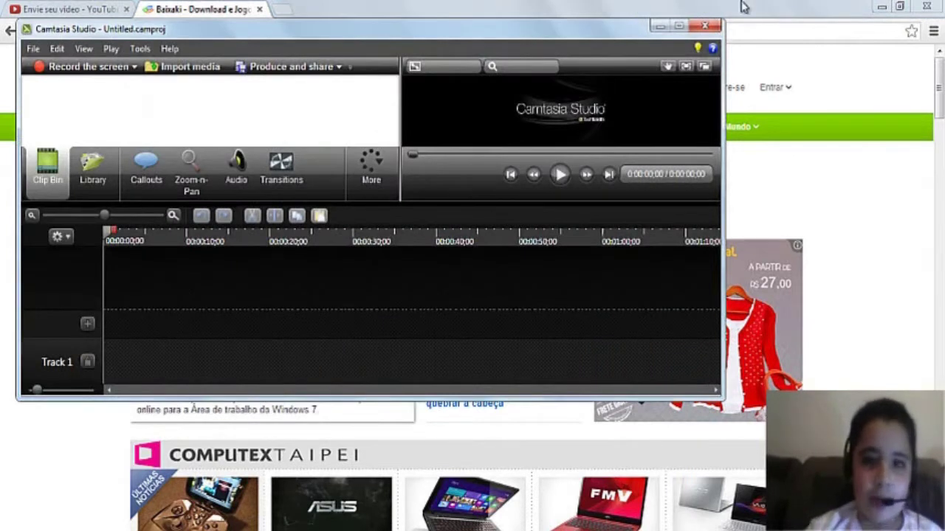
View the Camtasia Studio window at full screen size and minimize it to return to the browser.
click(678, 26)
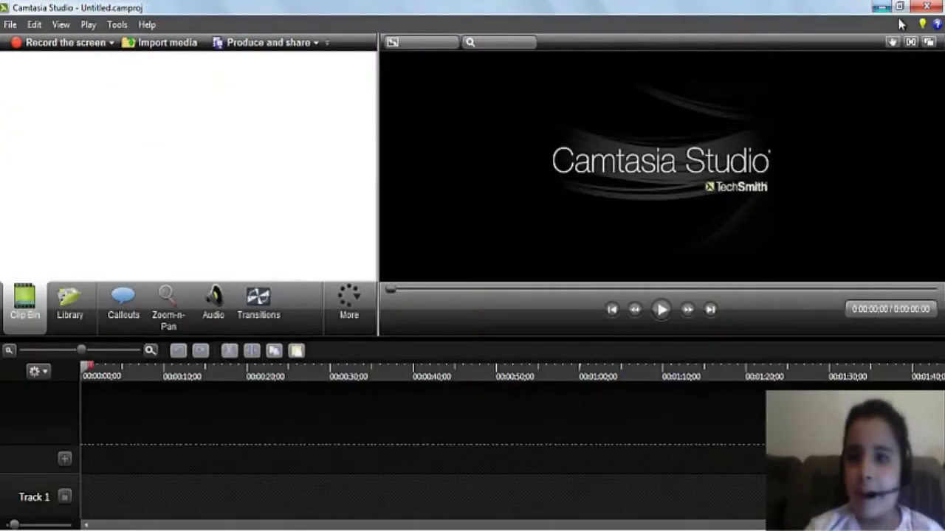
click(883, 8)
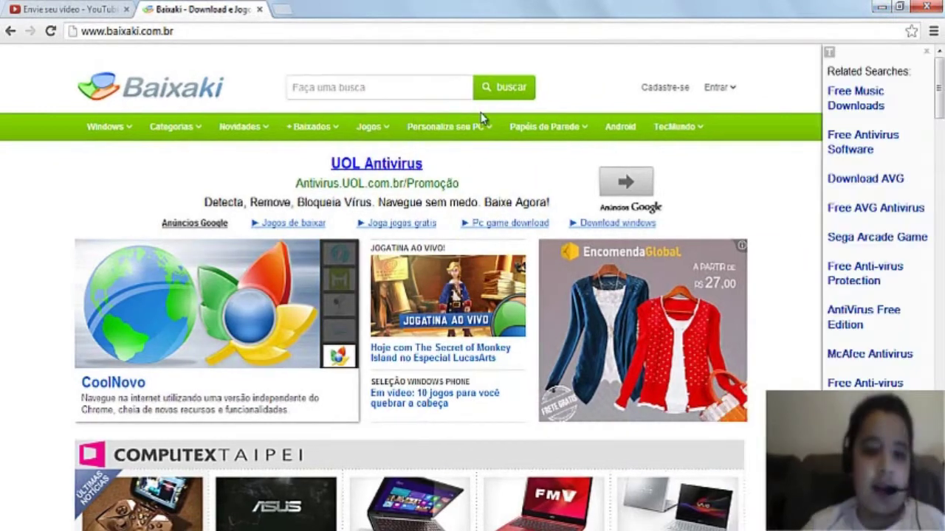
Dismiss the related searches sidebar and search Baixaki for "sony vegas pro 11.0".
click(931, 50)
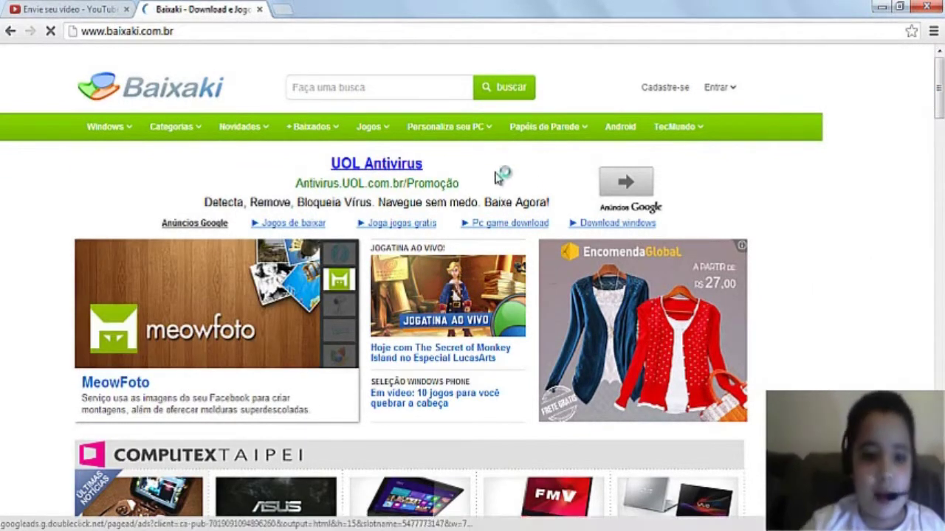
click(410, 87)
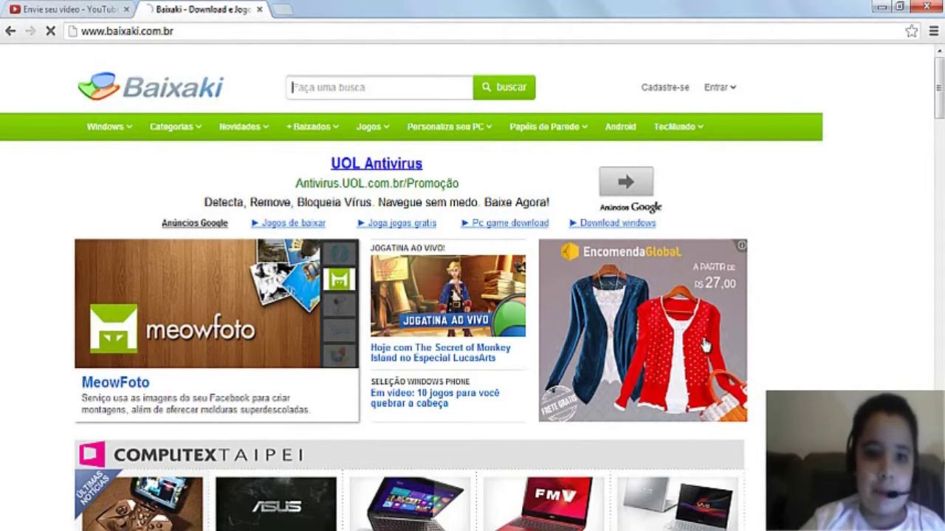
text(sony vegas)
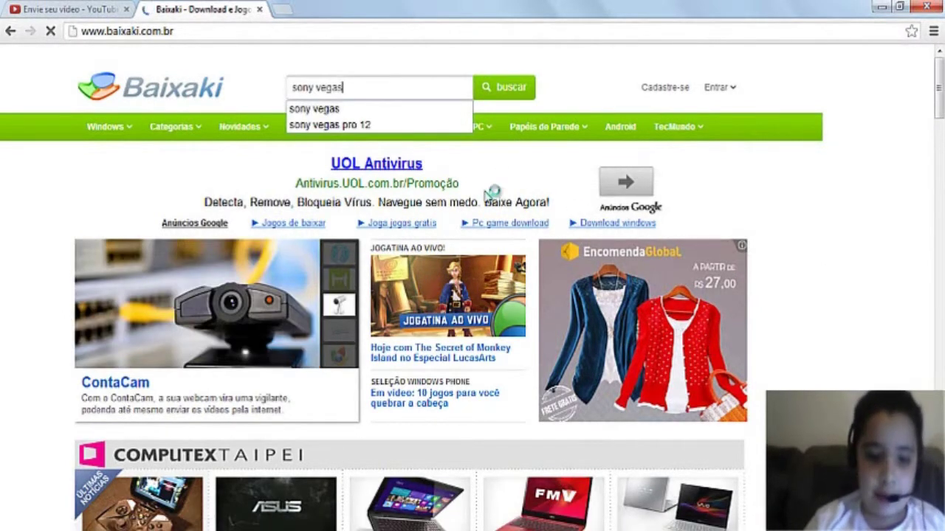
text( pr0)
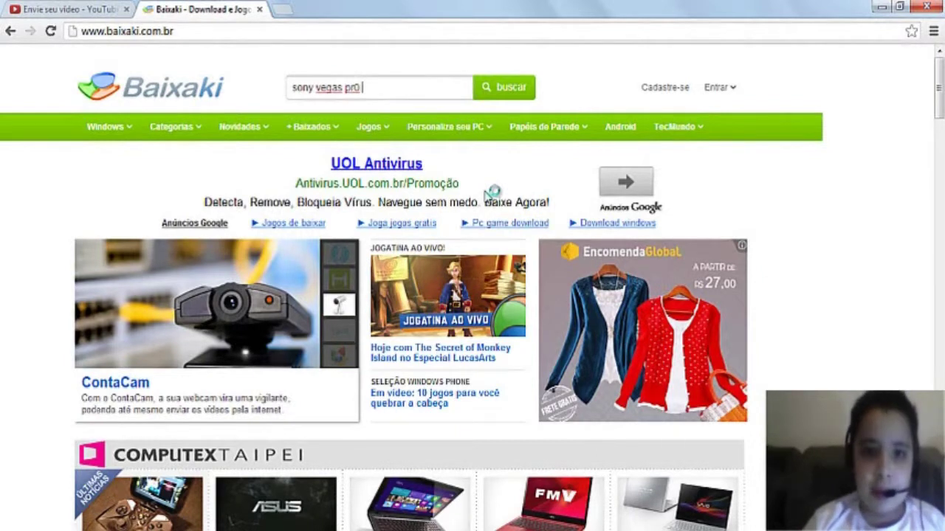
key(BackSpace)
text(o)
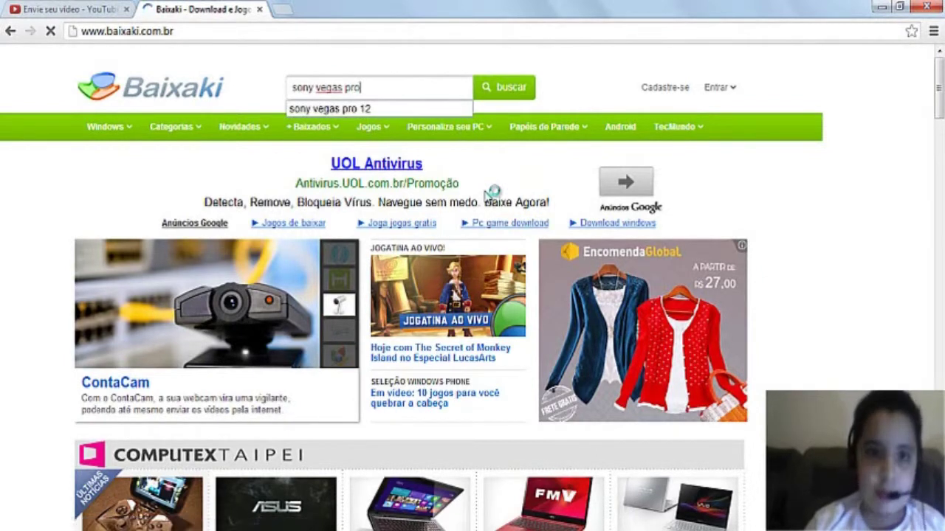
text( 11 )
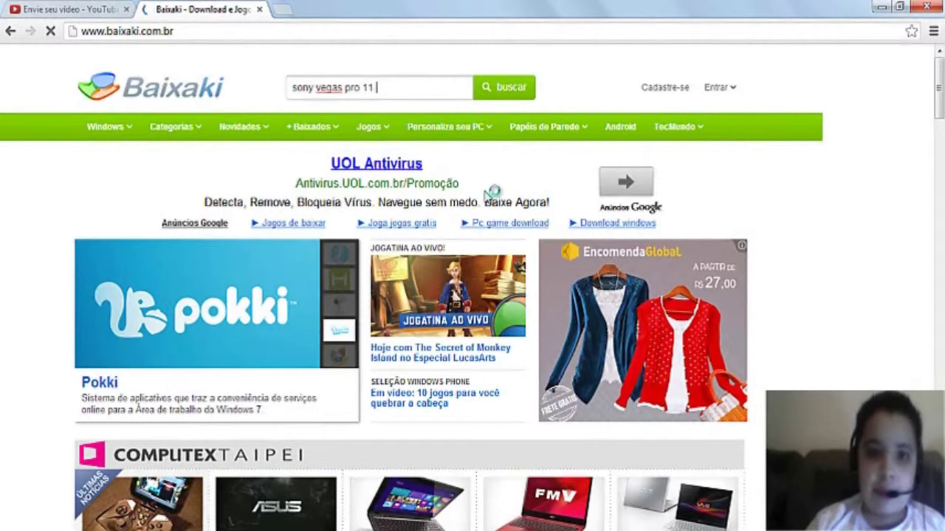
text(0)
key(Return)
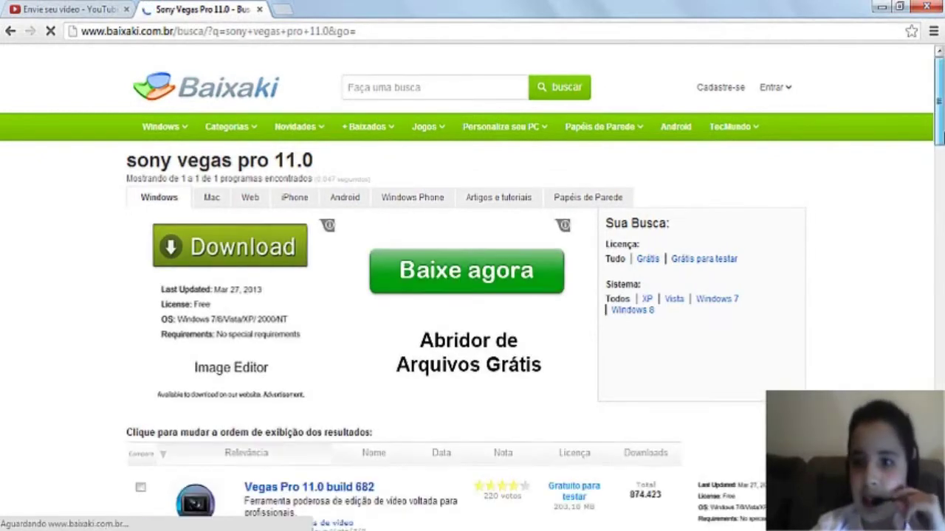
Open the download page of Vegas Pro 11.0 build 682 from the search results.
scroll(939, 176, down, 2)
scroll(327, 259, down, 1)
click(325, 275)
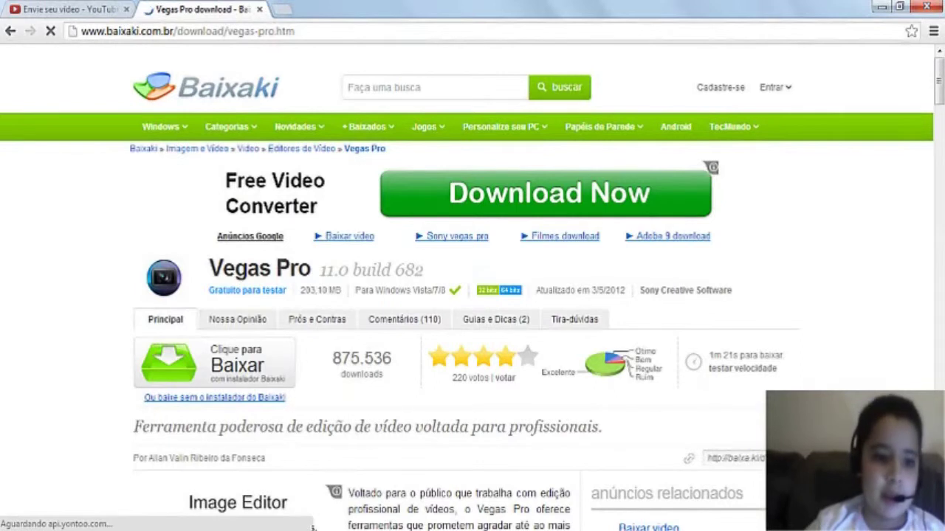
Search the computer's programs and files for "vegas", clear the search and launch Vegas Pro 11.0.
key(super)
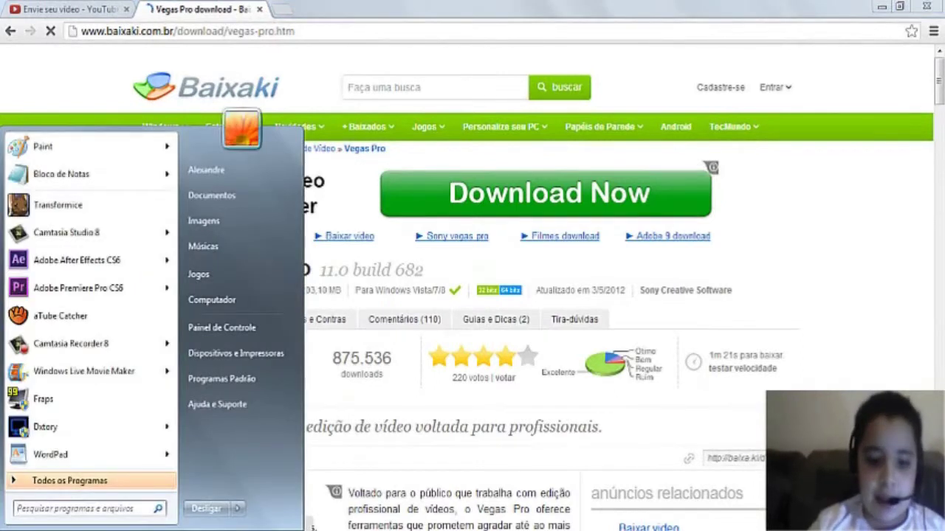
text(vegas)
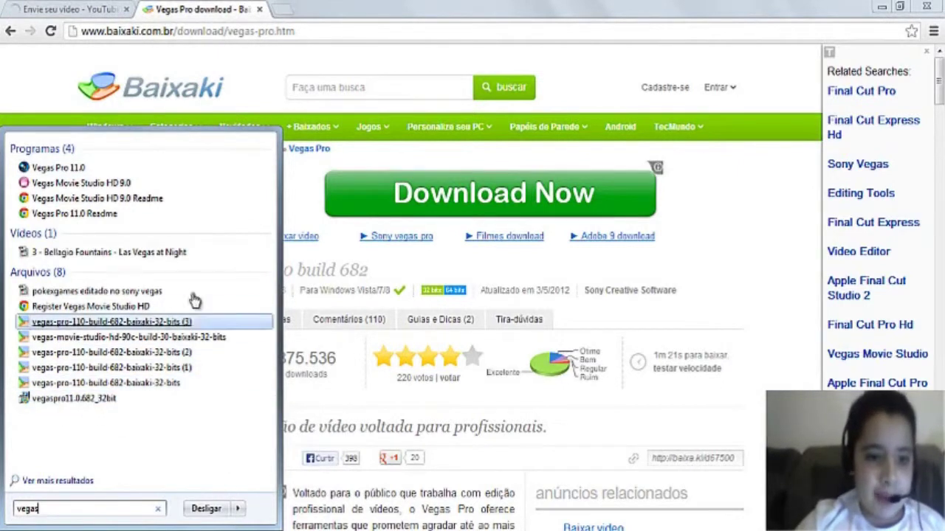
key(ctrl+a)
key(BackSpace)
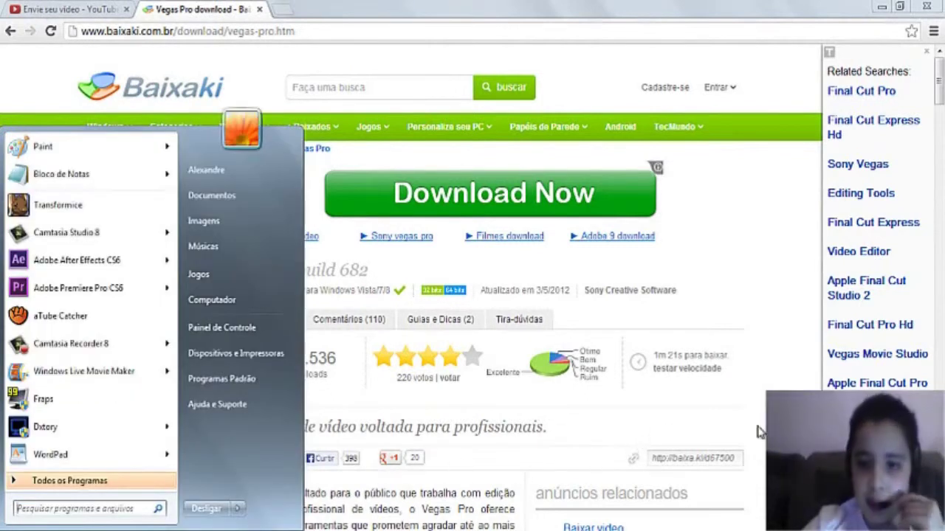
key(Escape)
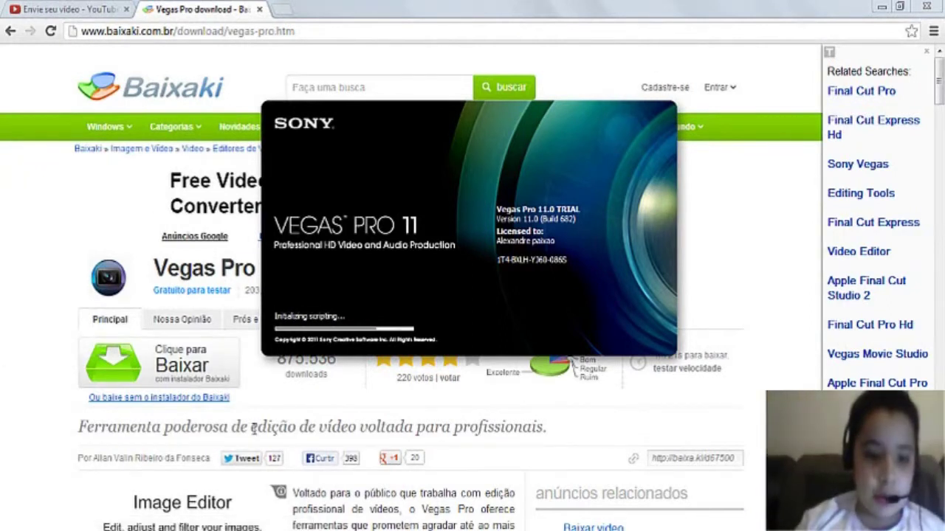
Open the video "Edita no sonyyyy" from the folder of the same name in Vegas Pro.
mouse_move(273, 530)
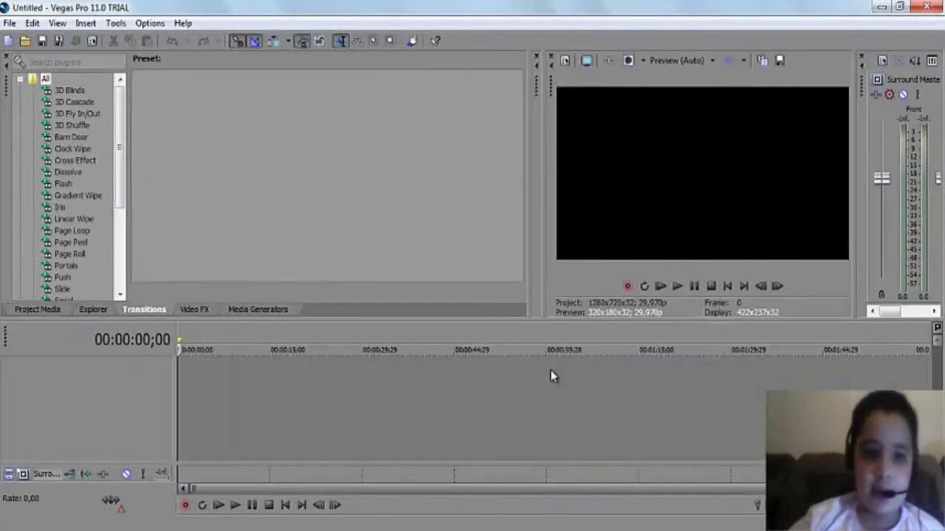
click(25, 40)
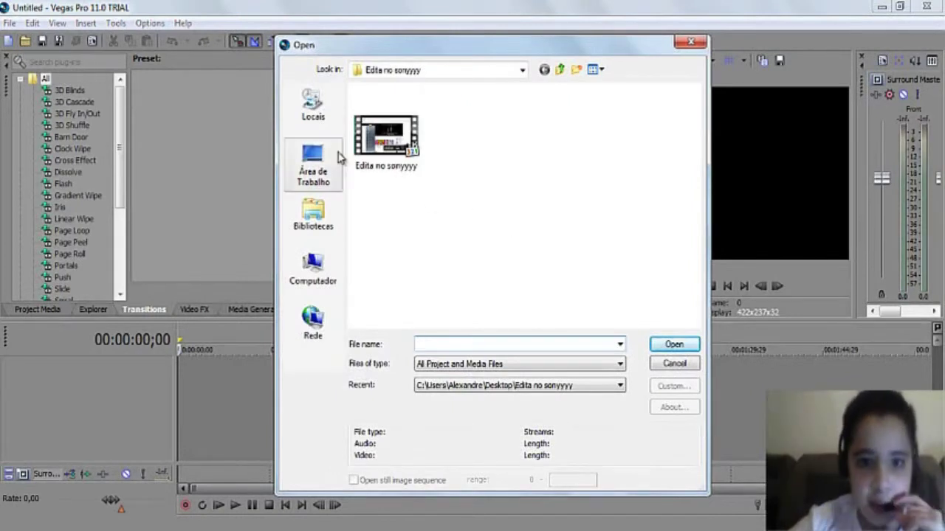
double_click(382, 148)
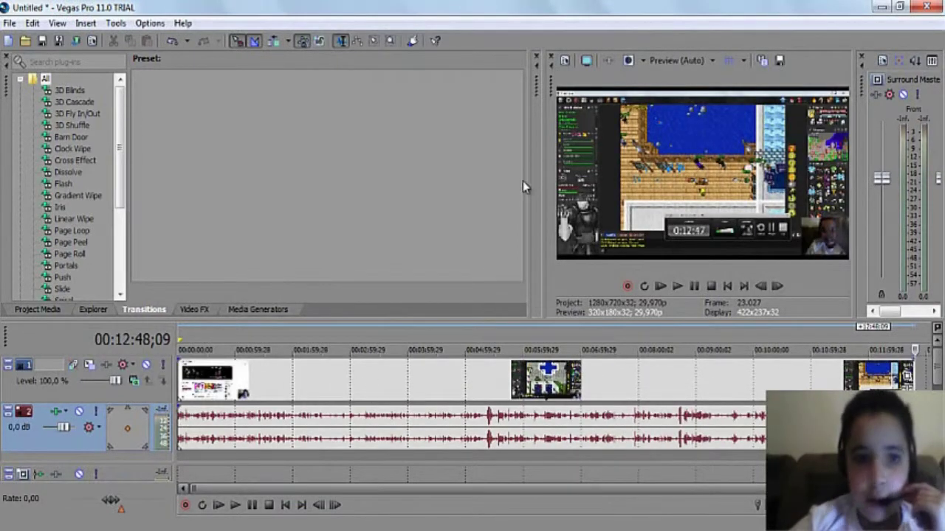
Start rendering the project to the Desktop as Untitled.wmv with the 4.8 Mbps HD 720-24p Video template, and cancel the render.
click(10, 25)
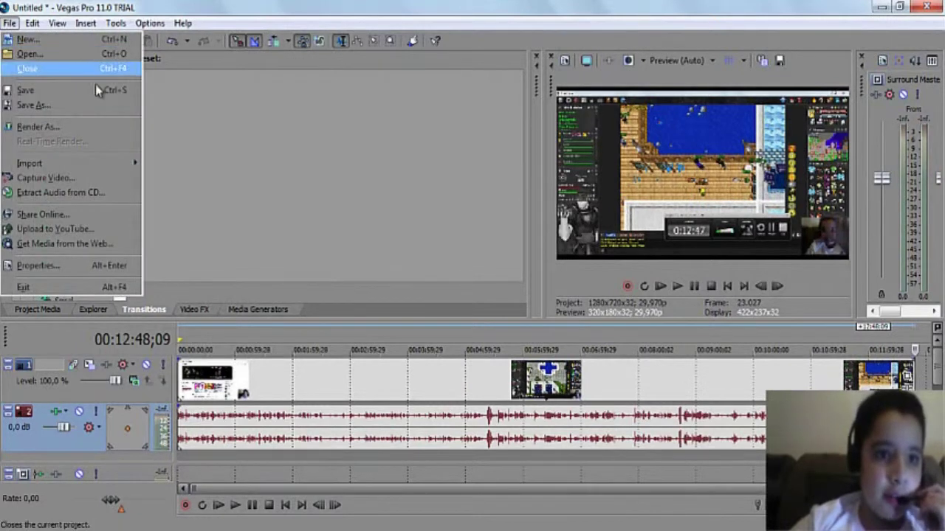
click(54, 132)
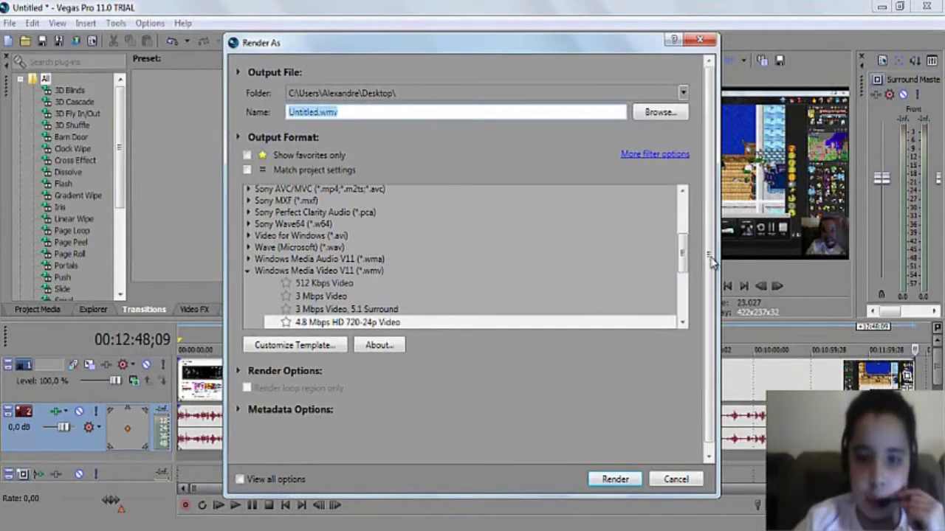
drag(683, 254, 684, 271)
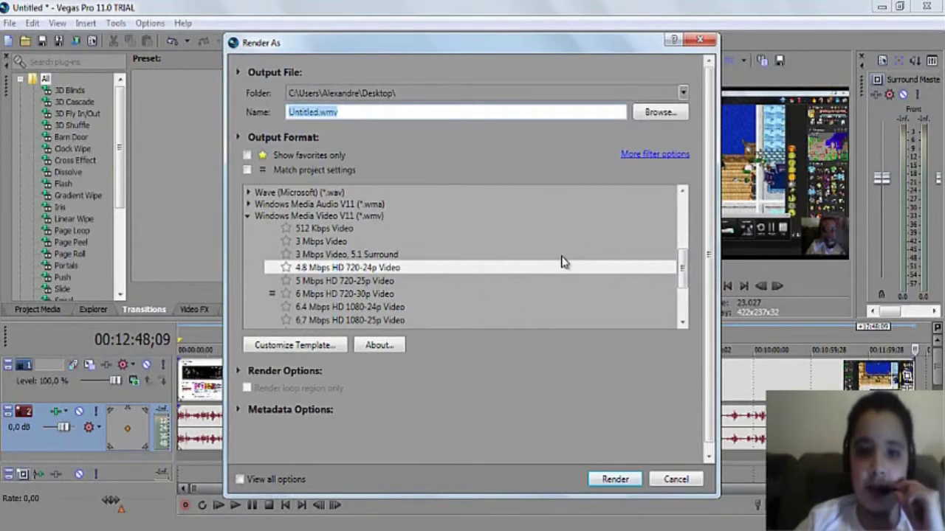
mouse_move(683, 274)
mouse_down()
mouse_move(683, 284)
mouse_move(683, 274)
mouse_up()
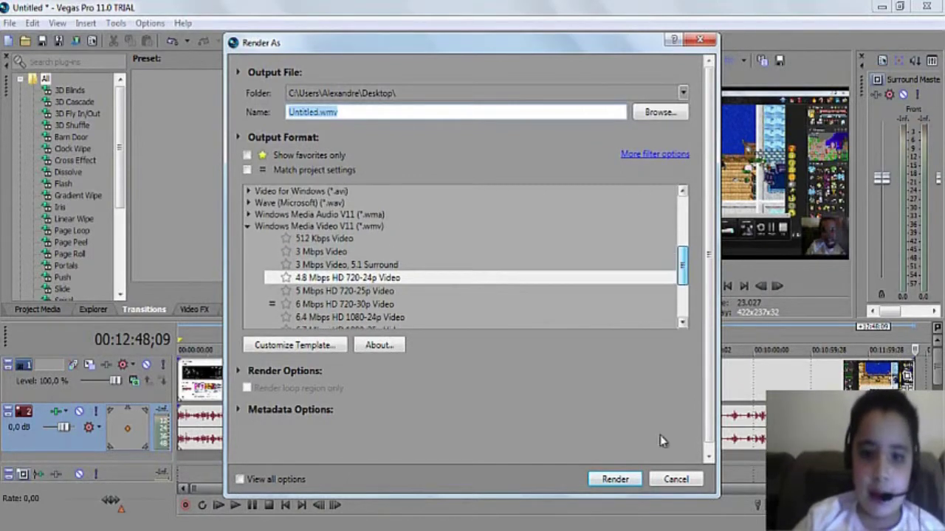
click(615, 479)
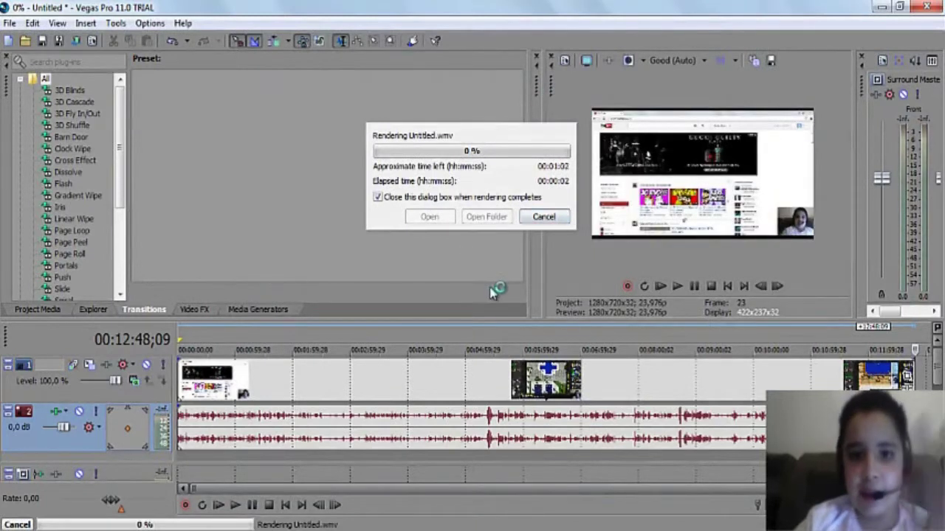
click(550, 217)
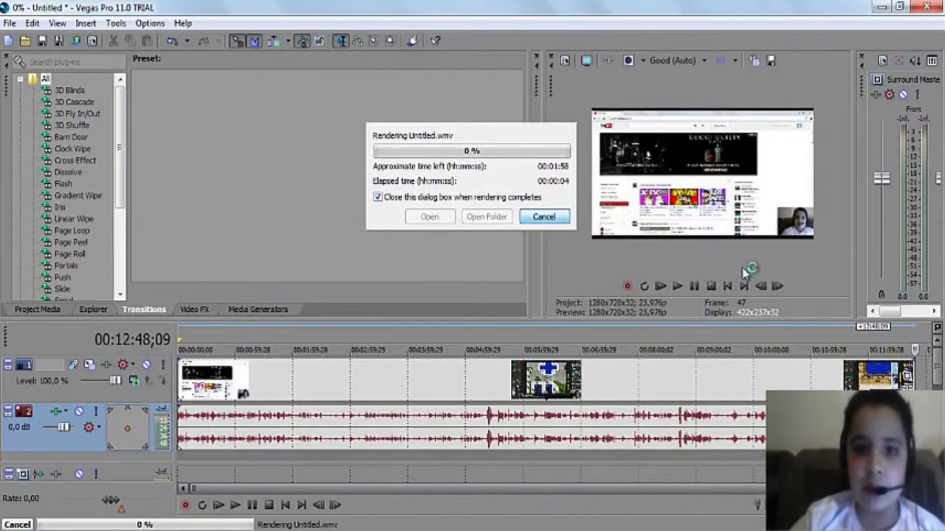
click(544, 217)
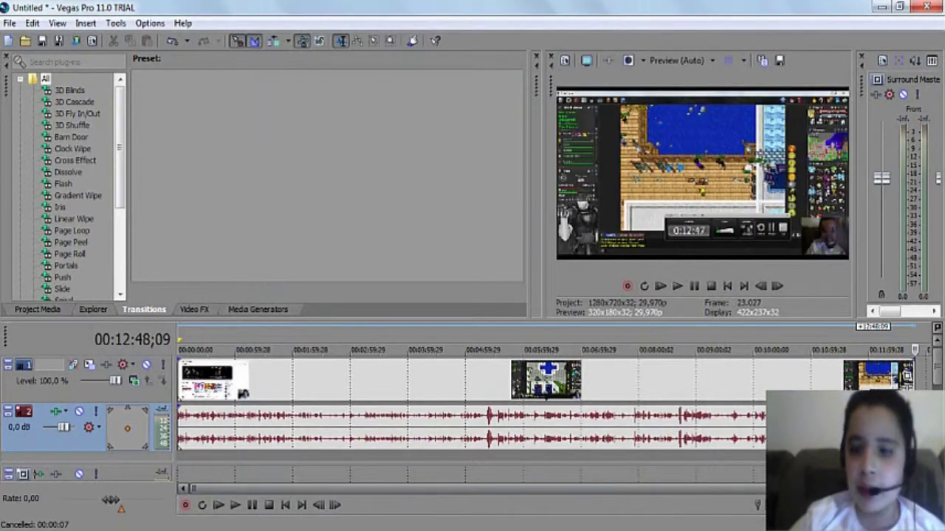
Show the Windows desktop and deselect the Camtasia Studio 8 shortcut.
key(super+d)
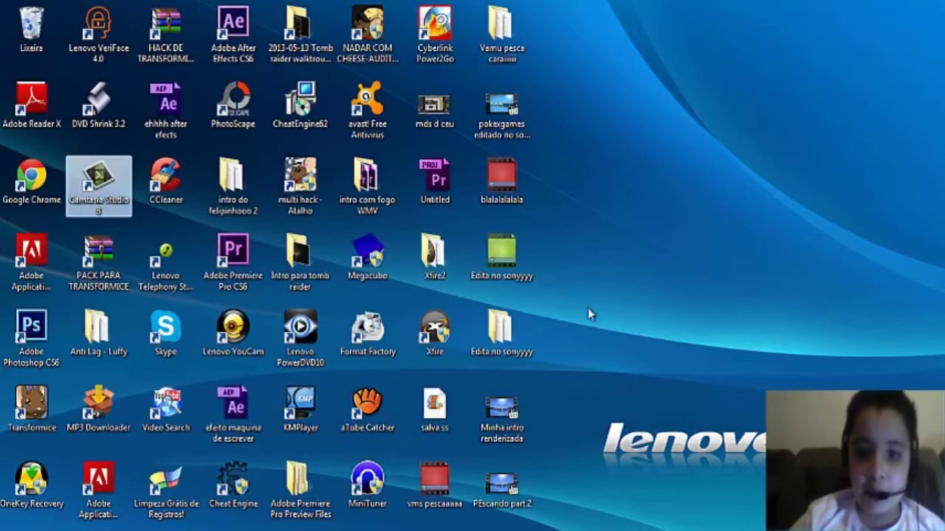
click(574, 405)
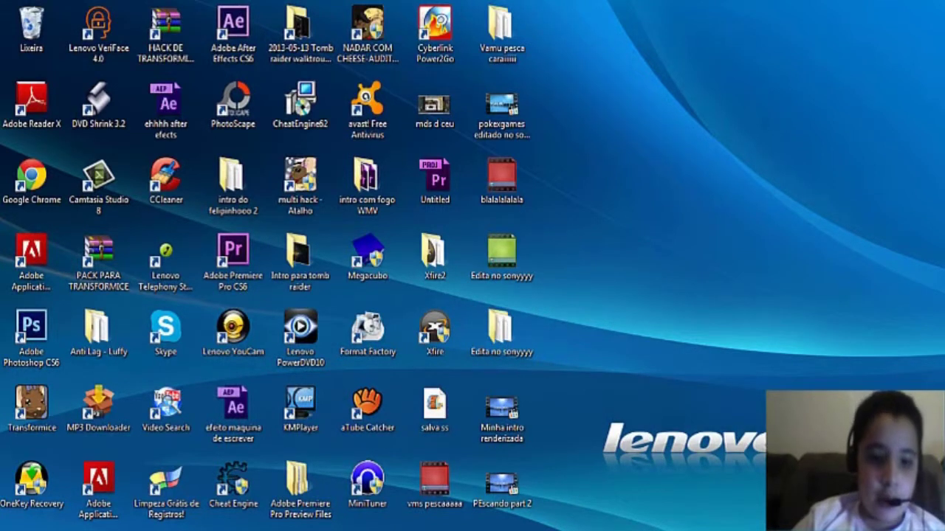
Switch back to Vegas Pro, remove the video and audio clips from the timeline and return the cursor to the project start.
key(super+d)
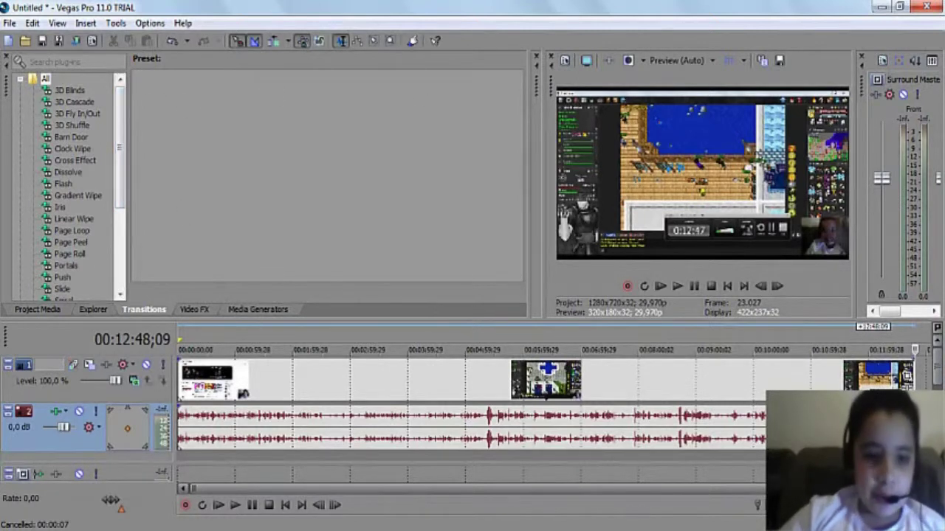
key(alt+Tab)
key(alt+Tab)
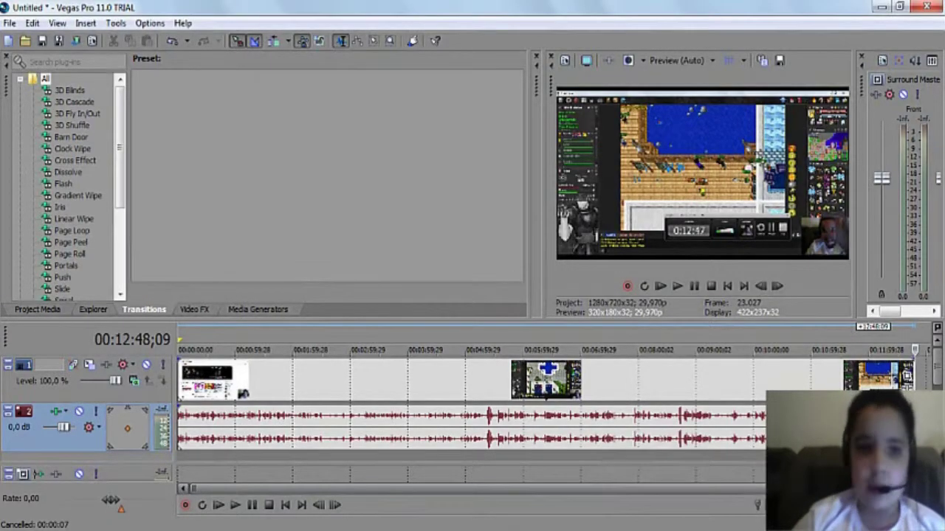
click(358, 389)
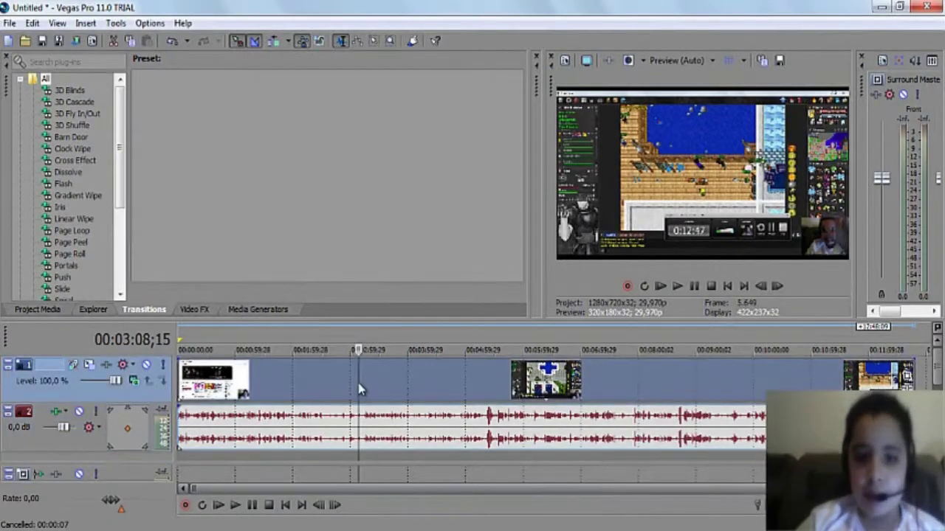
key(ctrl+z)
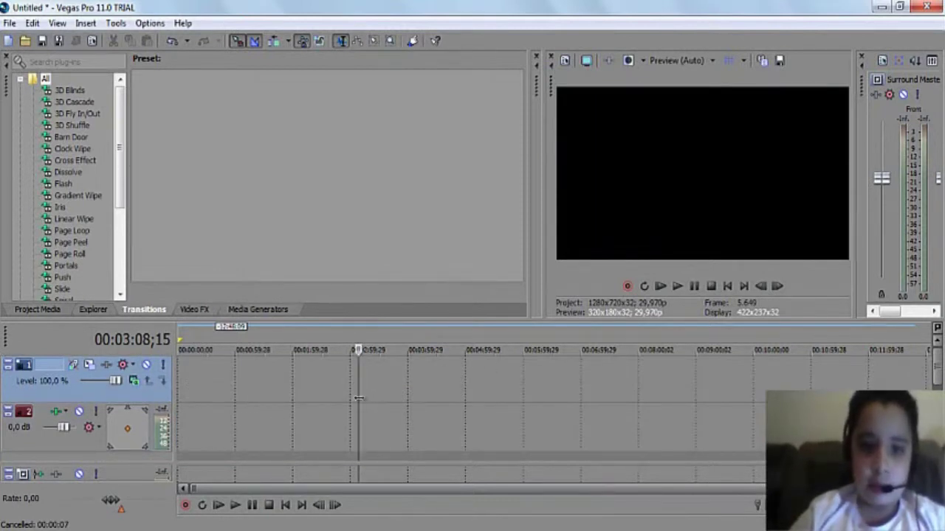
key(ctrl+Home)
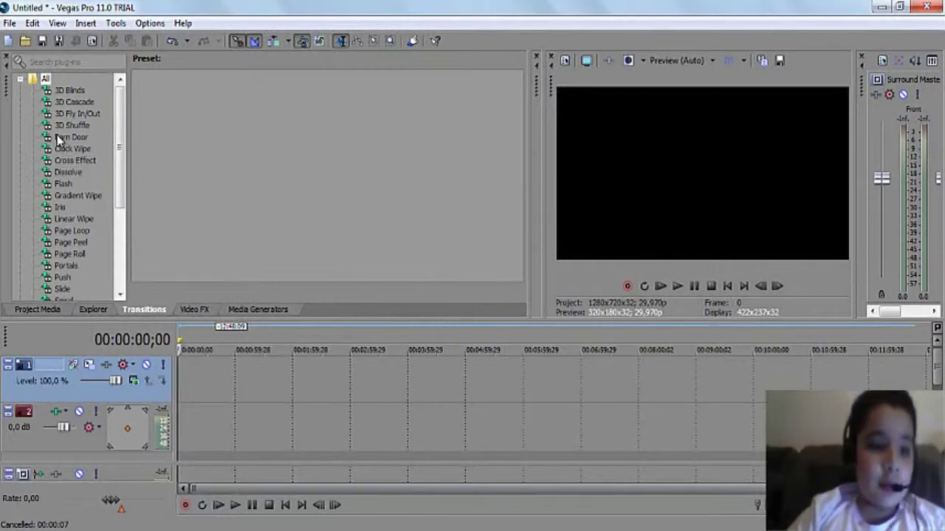
Browse the Desktop files from the Render As output location, and close the dialogs without rendering.
click(15, 24)
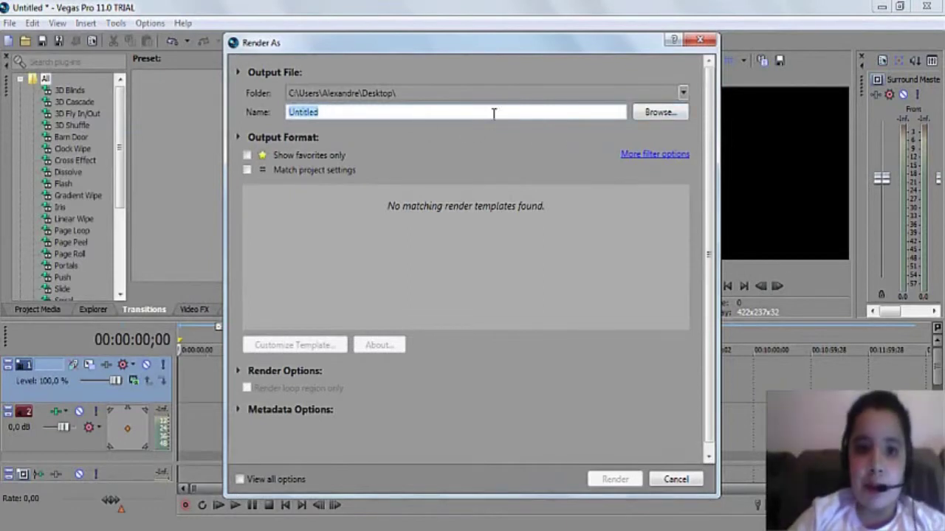
click(662, 114)
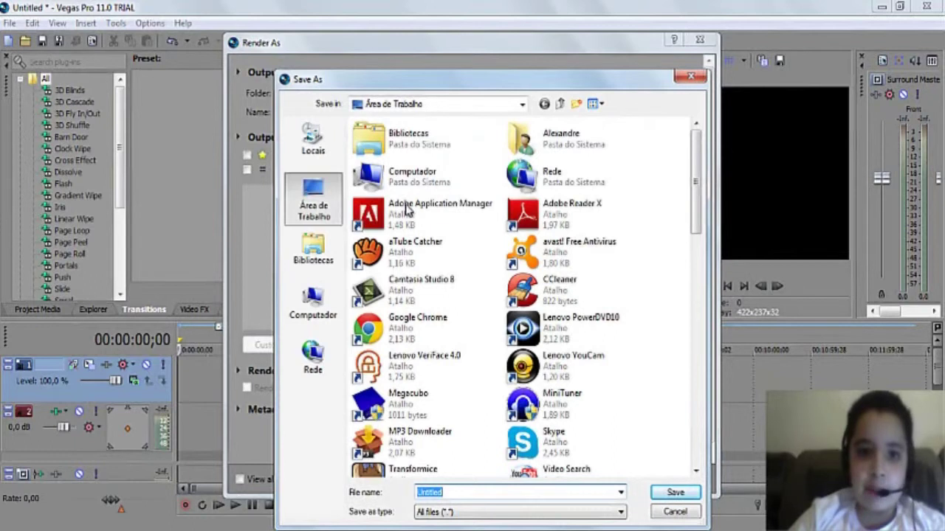
drag(698, 169, 697, 399)
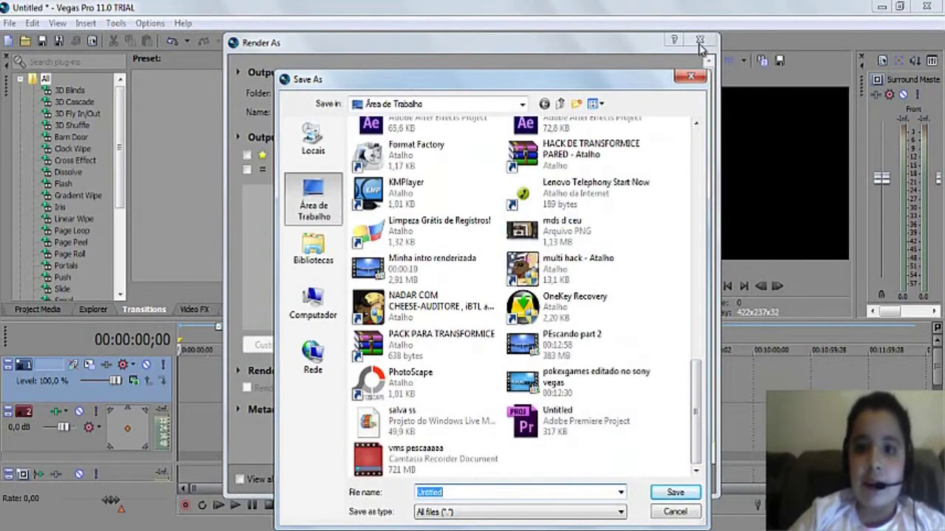
click(675, 515)
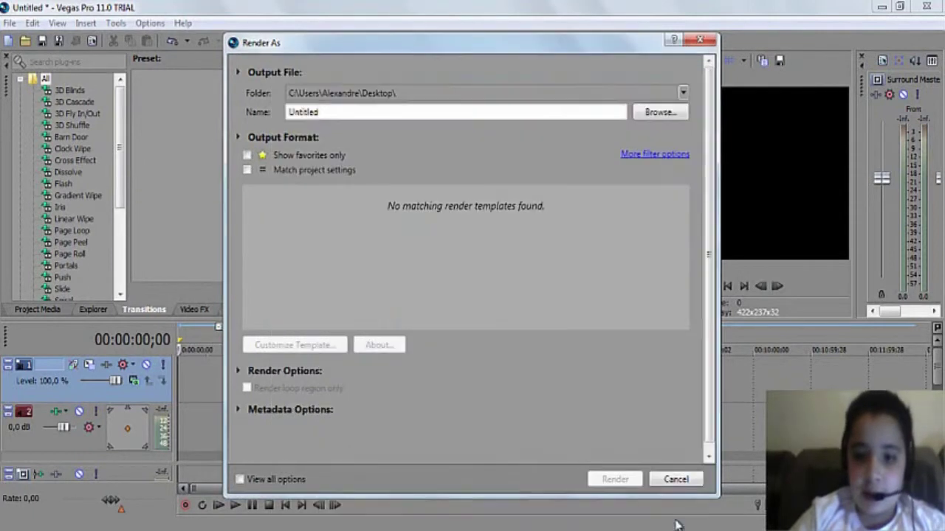
click(698, 39)
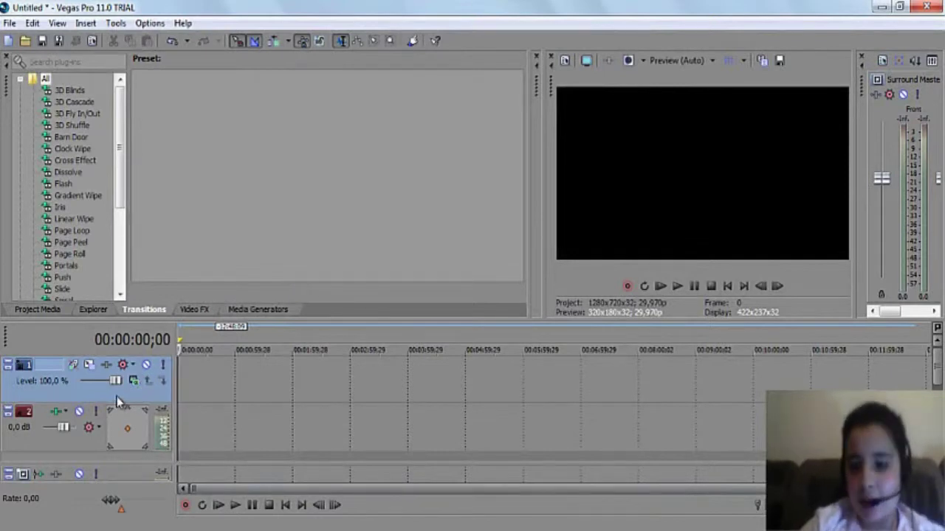
Delete the empty video track and the empty audio track from the project.
key(Delete)
click(72, 397)
key(Delete)
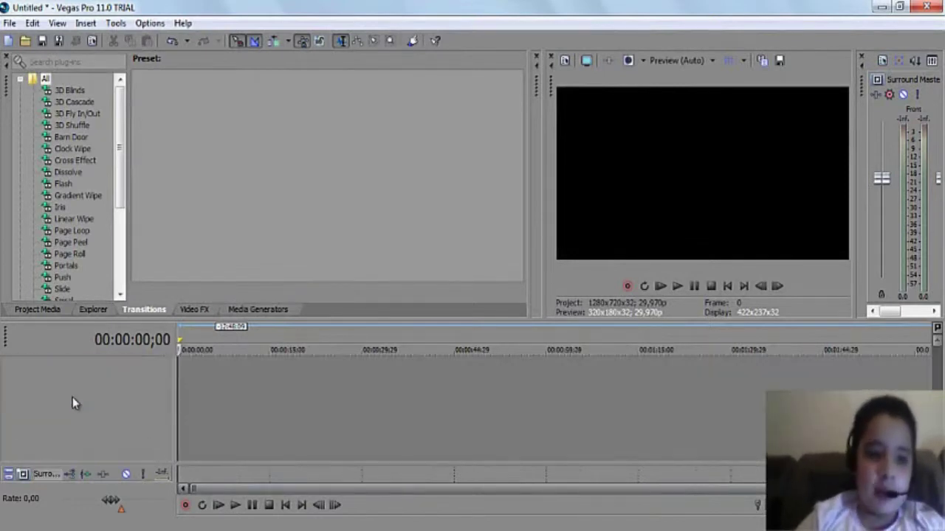